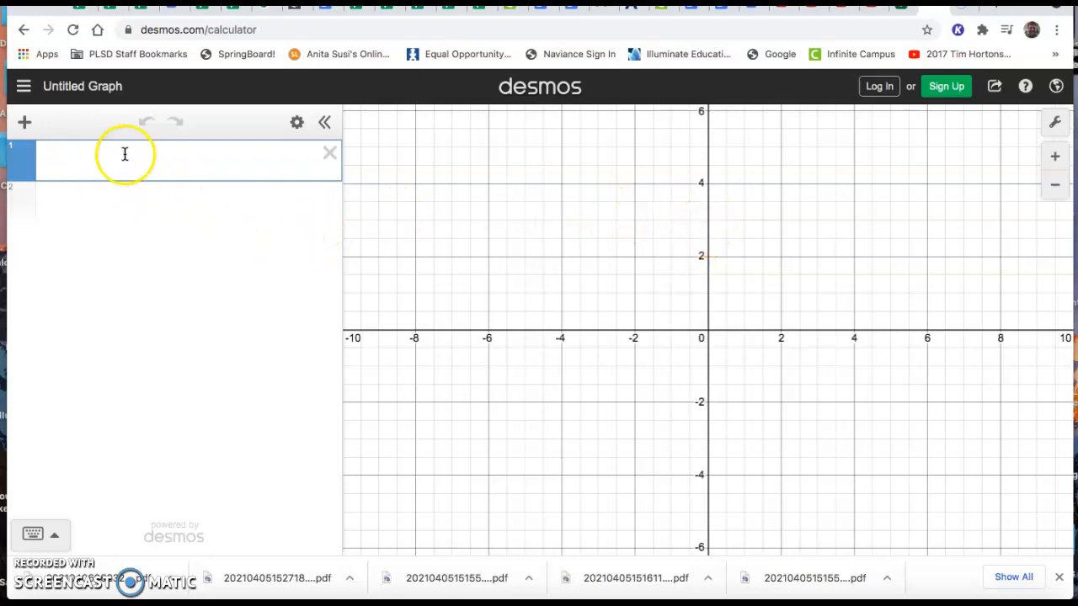
Add a table to the expression list and start editing its first x₁ cell
{"action": "left_click", "coordinate": [25, 124]}
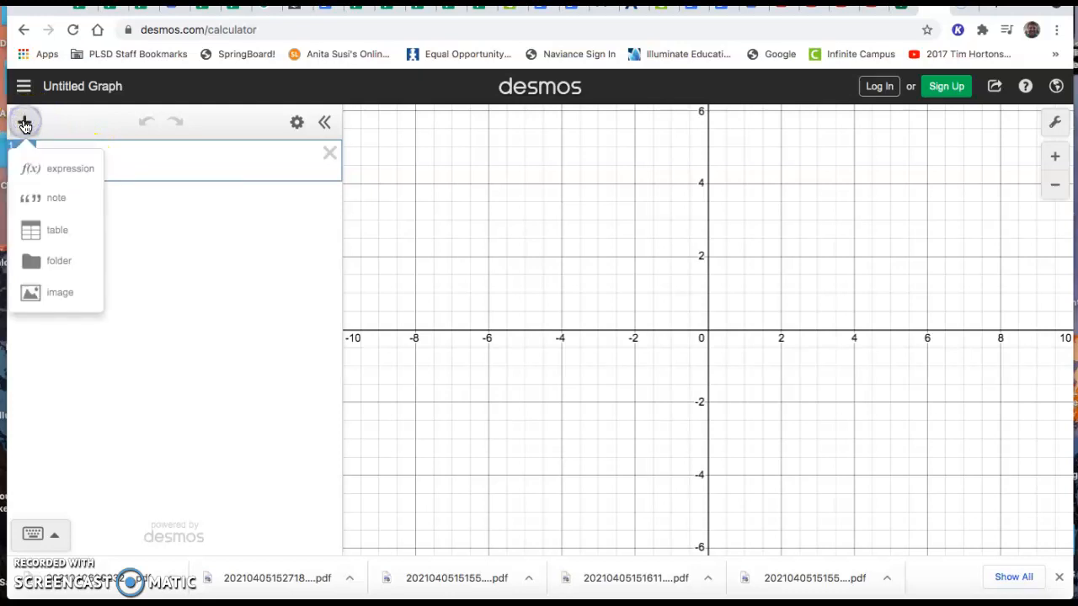
{"action": "left_click", "coordinate": [27, 230]}
{"action": "left_click", "coordinate": [75, 192]}
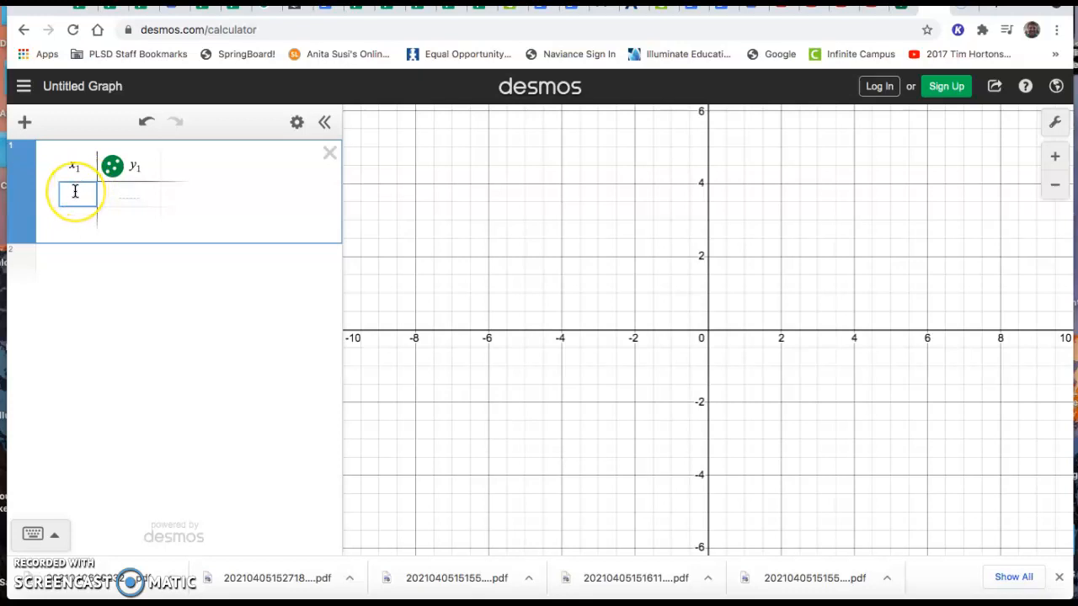
Enter 4, 7, 9 and 123 as successive rows in the table's x₁ column
{"action": "type", "text": "1"}
{"action": "key", "text": "Return"}
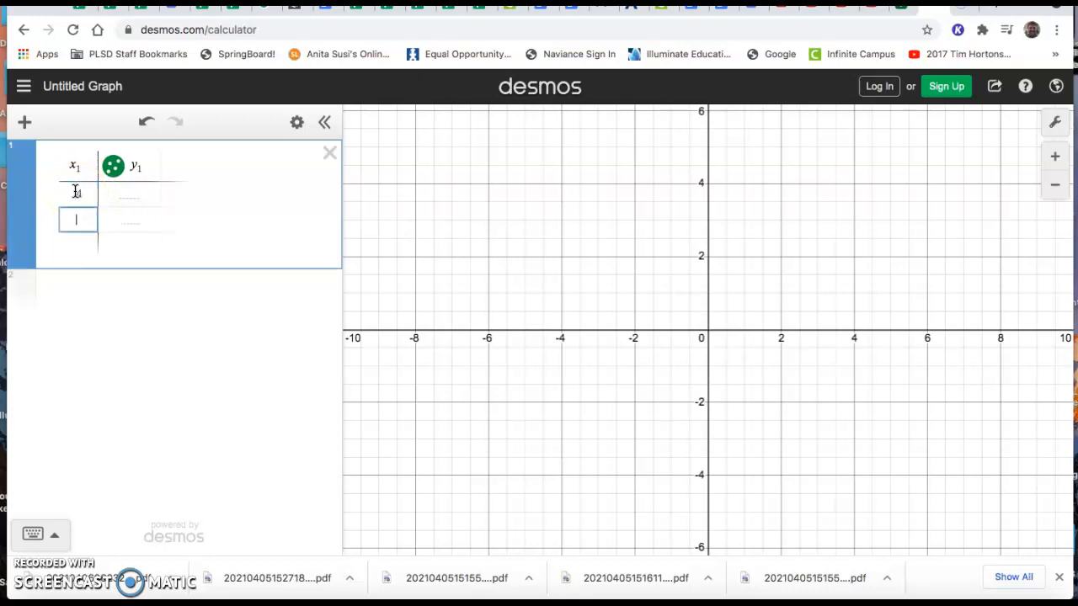
{"action": "type", "text": "7"}
{"action": "key", "text": "Return"}
{"action": "type", "text": "9"}
{"action": "key", "text": "Return"}
{"action": "type", "text": "123"}
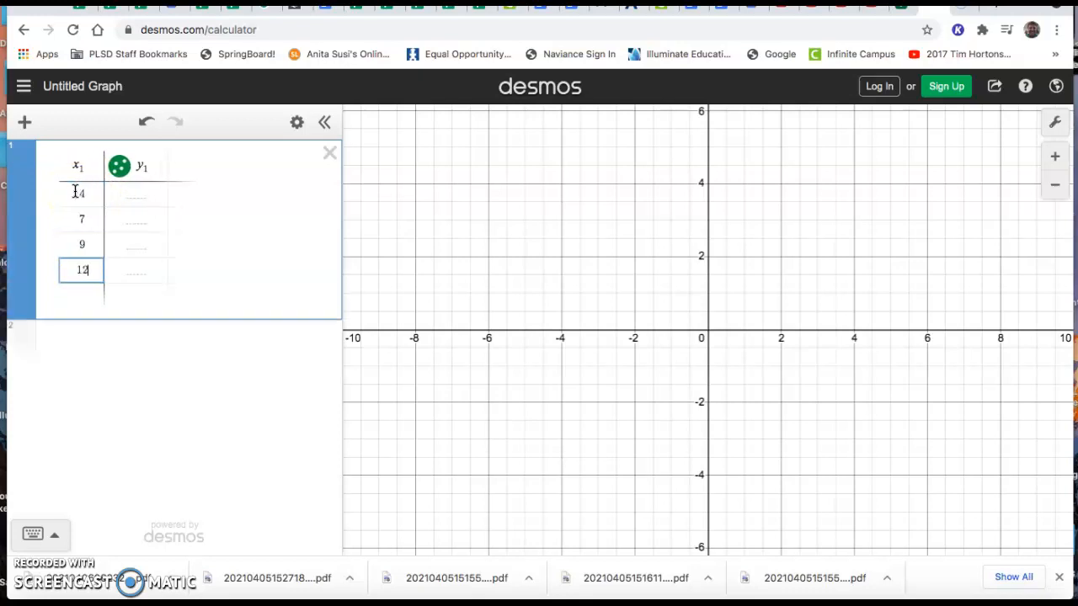
{"action": "key", "text": "Return"}
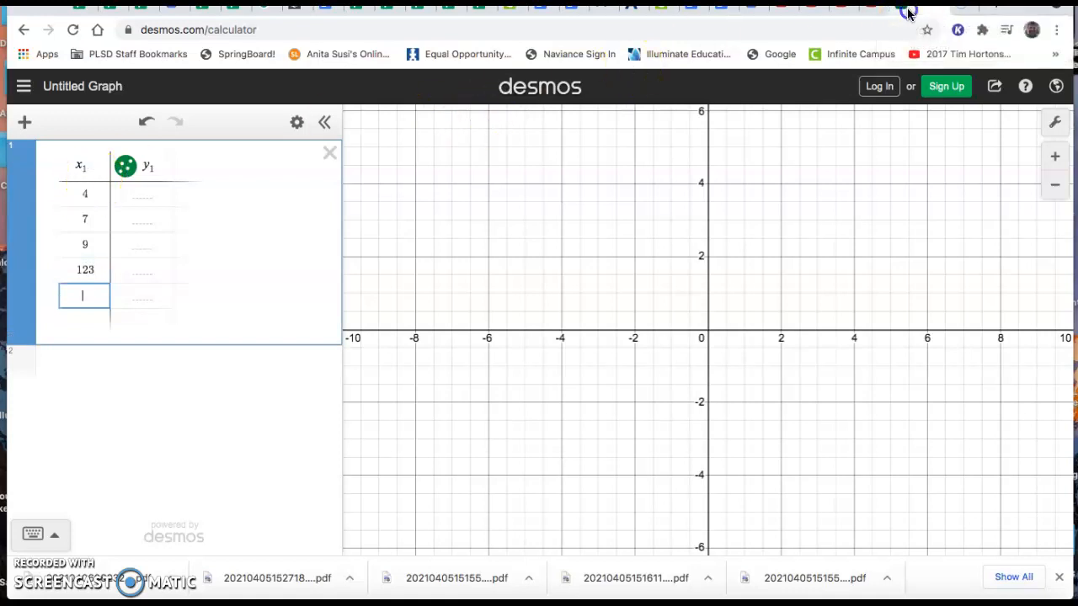
Paste the copied data set, beginning 6, 8, 7, 10, into the x₁ column in place of the sample entries and review it
{"action": "key", "text": "ctrl+v"}
{"action": "scroll", "coordinate": [219, 250], "scroll_direction": "up", "scroll_amount": 3}
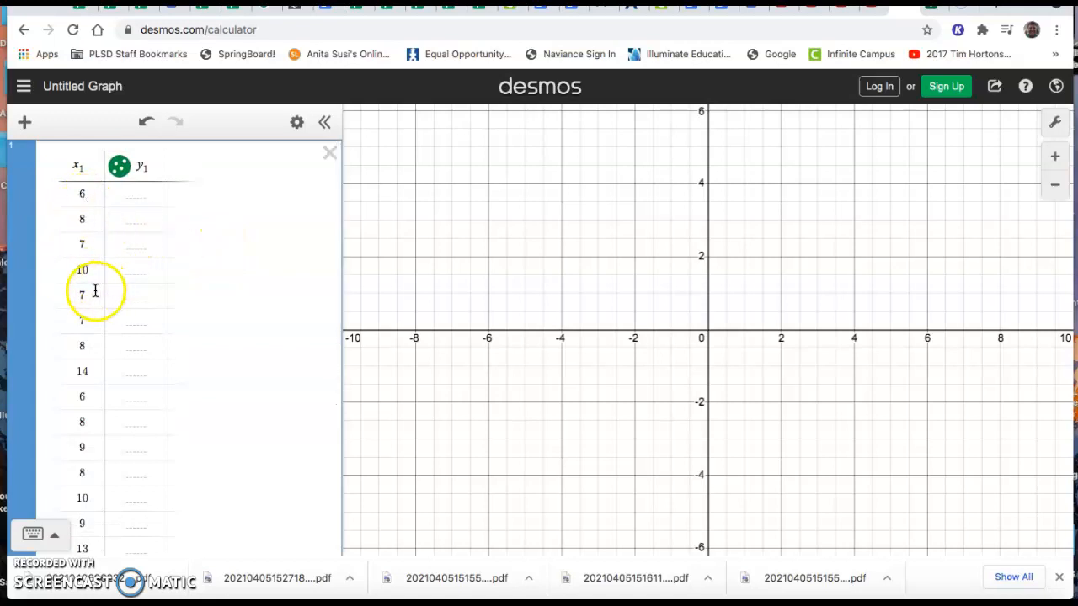
{"action": "scroll", "coordinate": [88, 289], "scroll_direction": "down", "scroll_amount": 2}
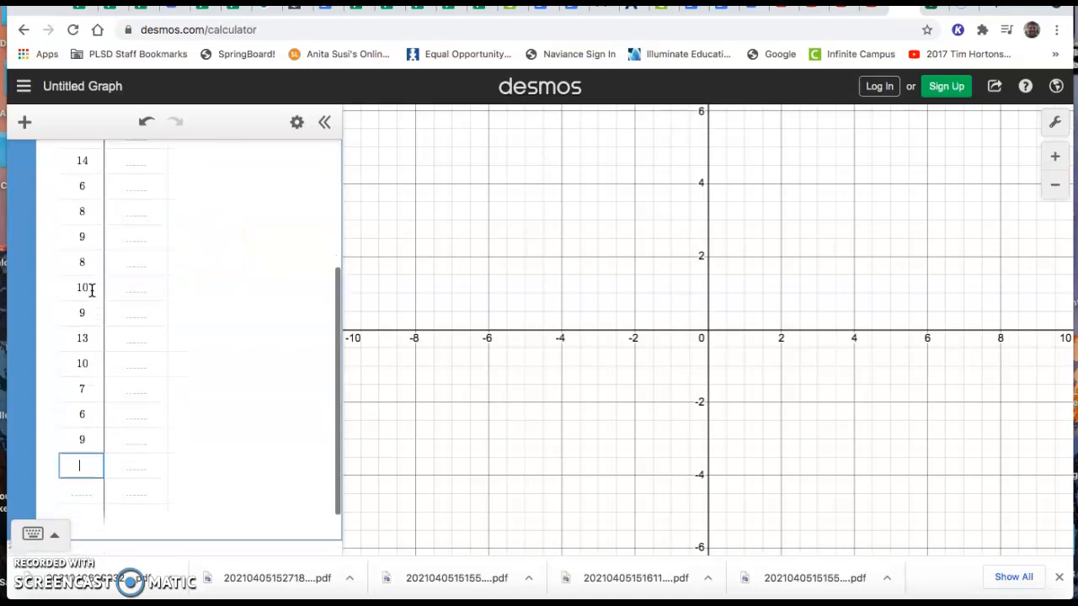
{"action": "scroll", "coordinate": [92, 290], "scroll_direction": "up", "scroll_amount": 5}
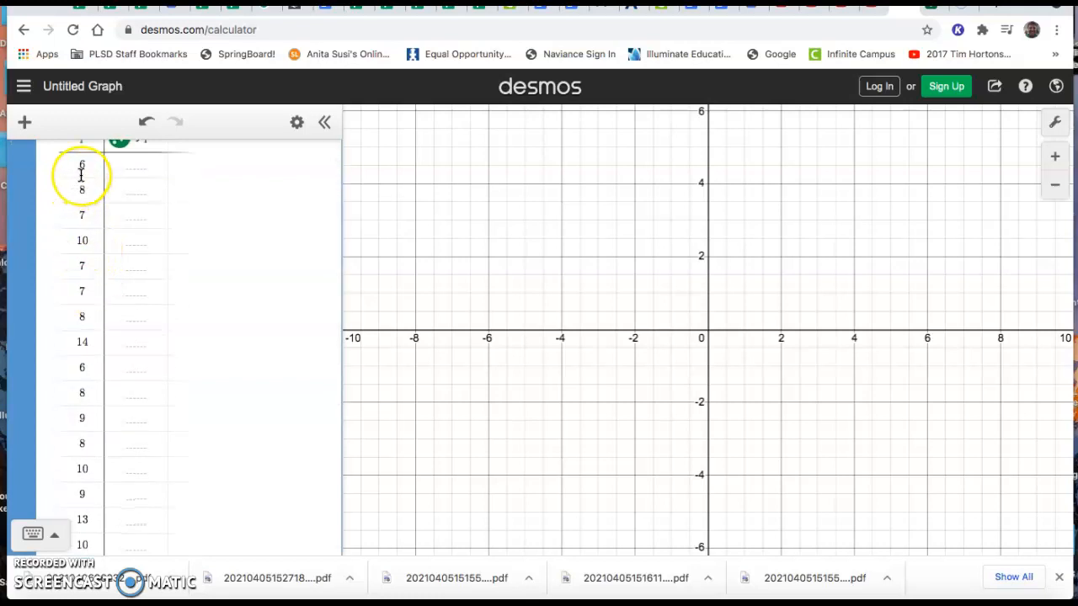
{"action": "scroll", "coordinate": [80, 174], "scroll_direction": "up", "scroll_amount": 1}
{"action": "scroll", "coordinate": [80, 174], "scroll_direction": "down", "scroll_amount": 1}
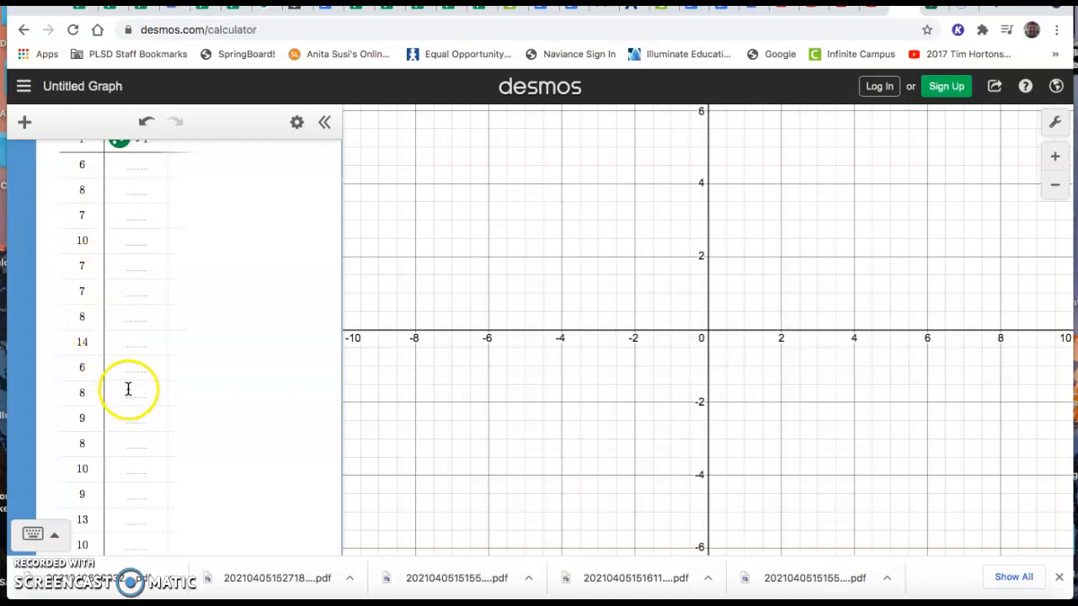
{"action": "scroll", "coordinate": [101, 327], "scroll_direction": "up", "scroll_amount": 1}
{"action": "scroll", "coordinate": [101, 328], "scroll_direction": "down", "scroll_amount": 5}
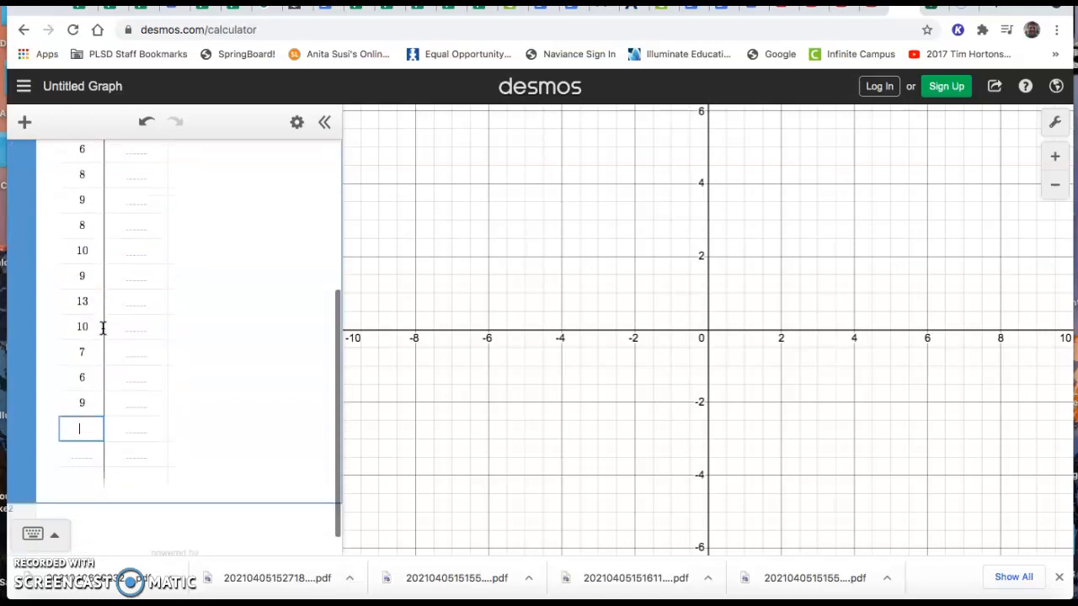
Start an empty expression below the data table and show the on-screen math keypad
{"action": "left_click", "coordinate": [87, 484]}
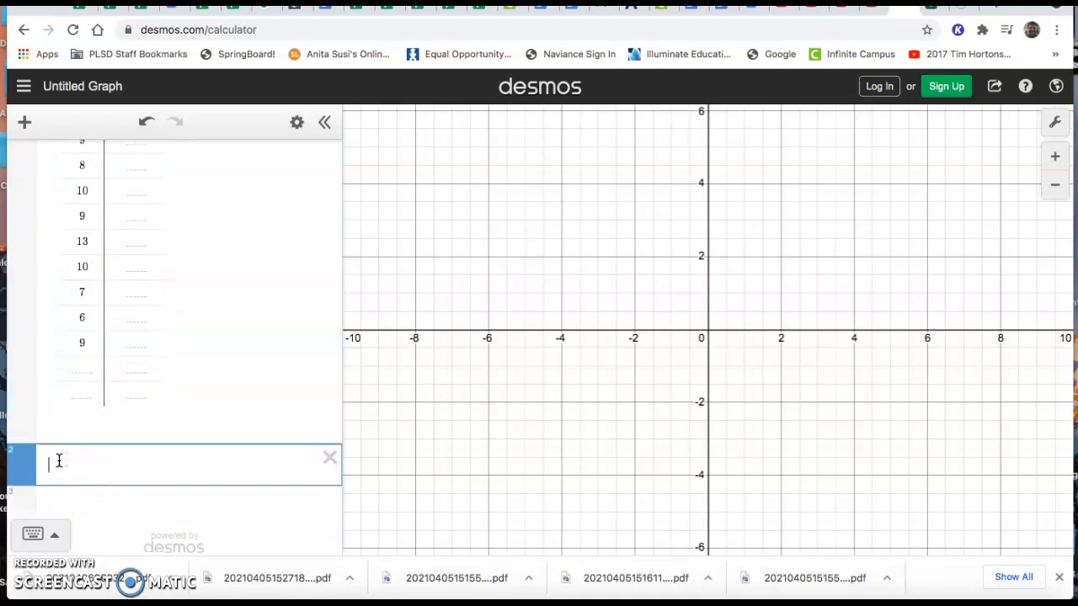
{"action": "left_click", "coordinate": [25, 125]}
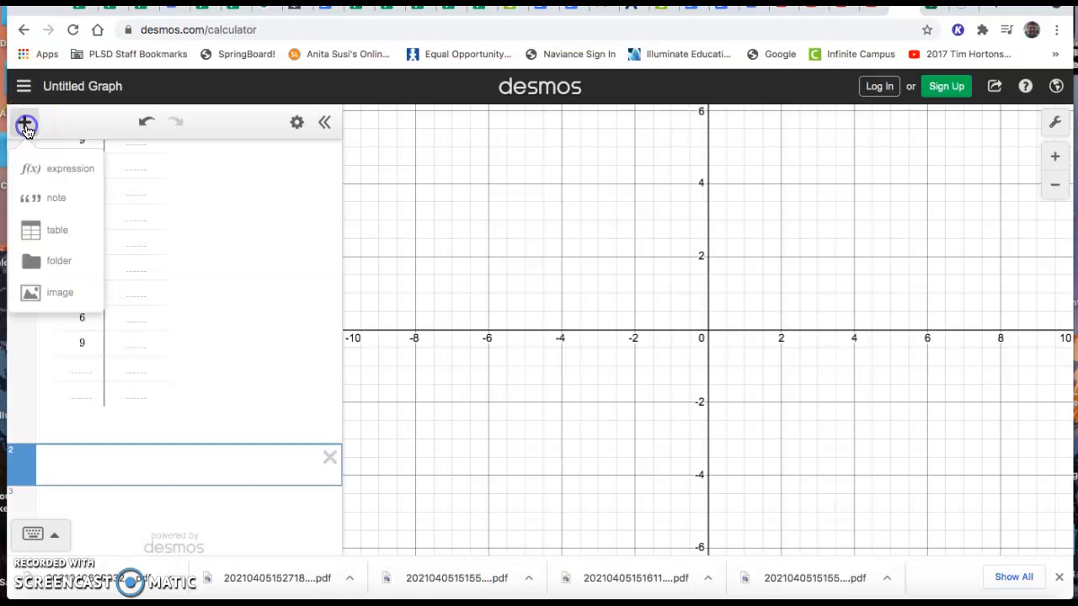
{"action": "left_click", "coordinate": [110, 463]}
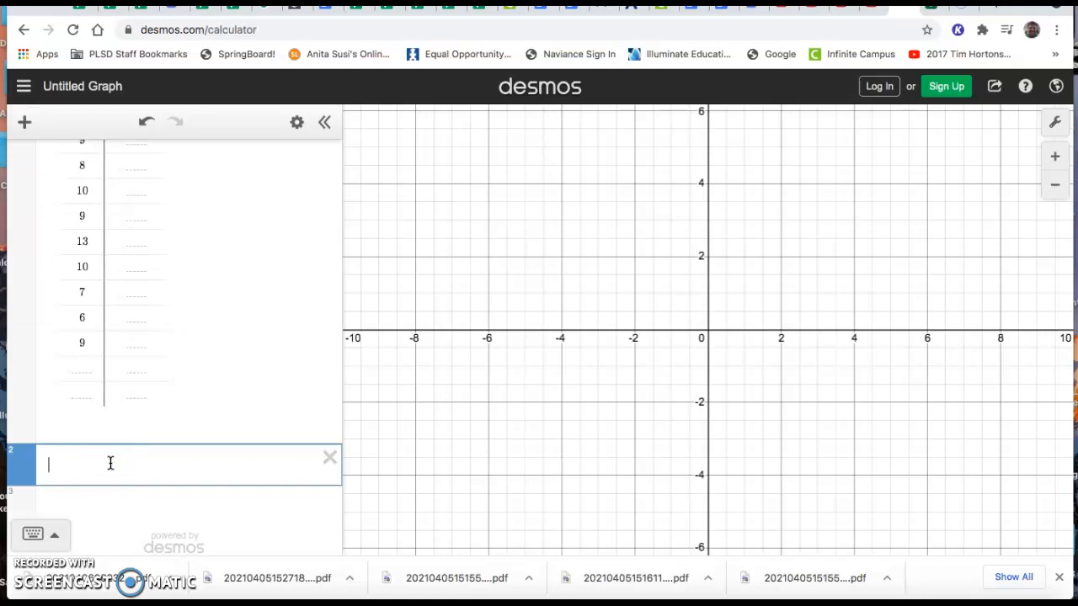
{"action": "left_click", "coordinate": [33, 534]}
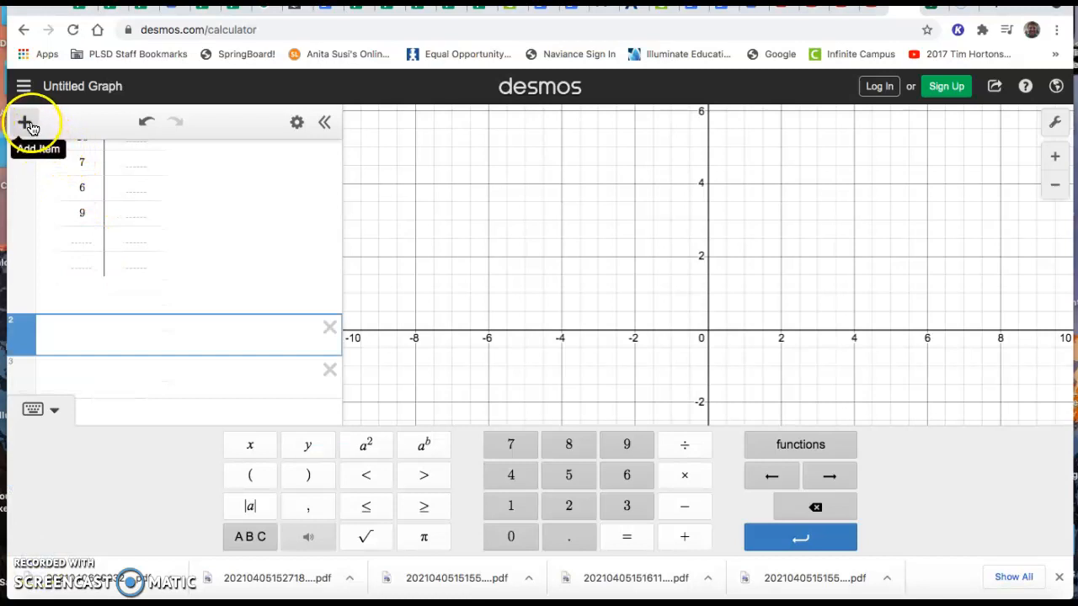
{"action": "scroll", "coordinate": [85, 203], "scroll_direction": "up", "scroll_amount": 5}
{"action": "scroll", "coordinate": [85, 202], "scroll_direction": "down", "scroll_amount": 5}
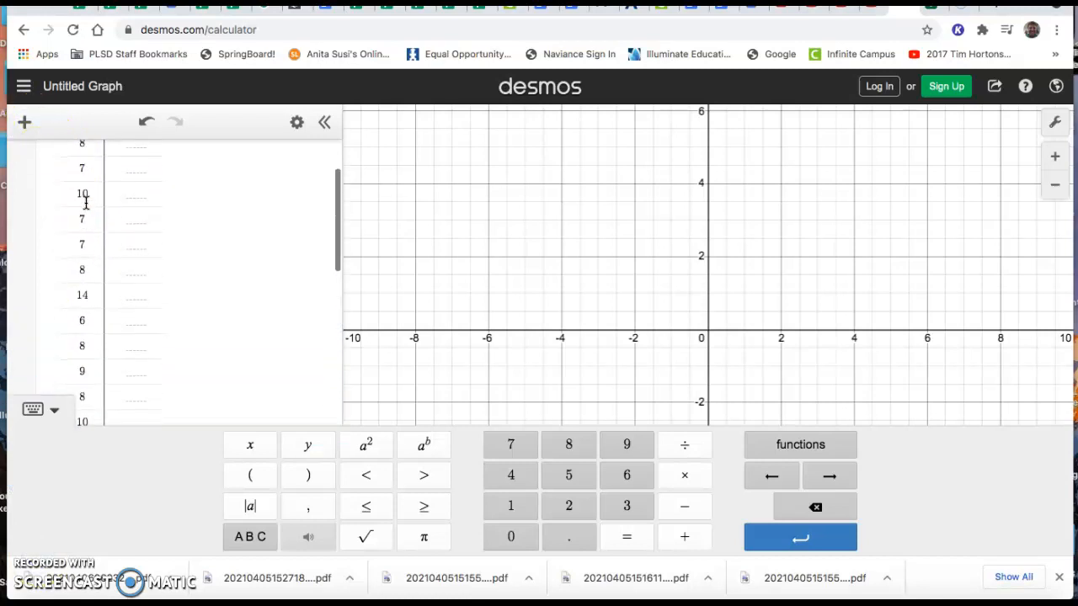
{"action": "left_click", "coordinate": [53, 283]}
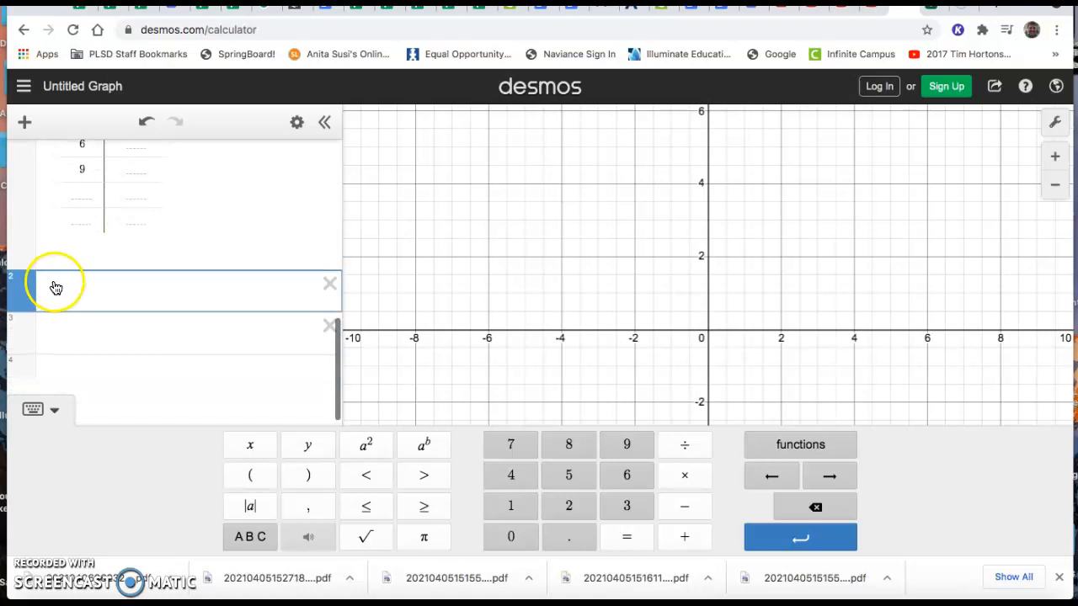
{"action": "left_click", "coordinate": [55, 409]}
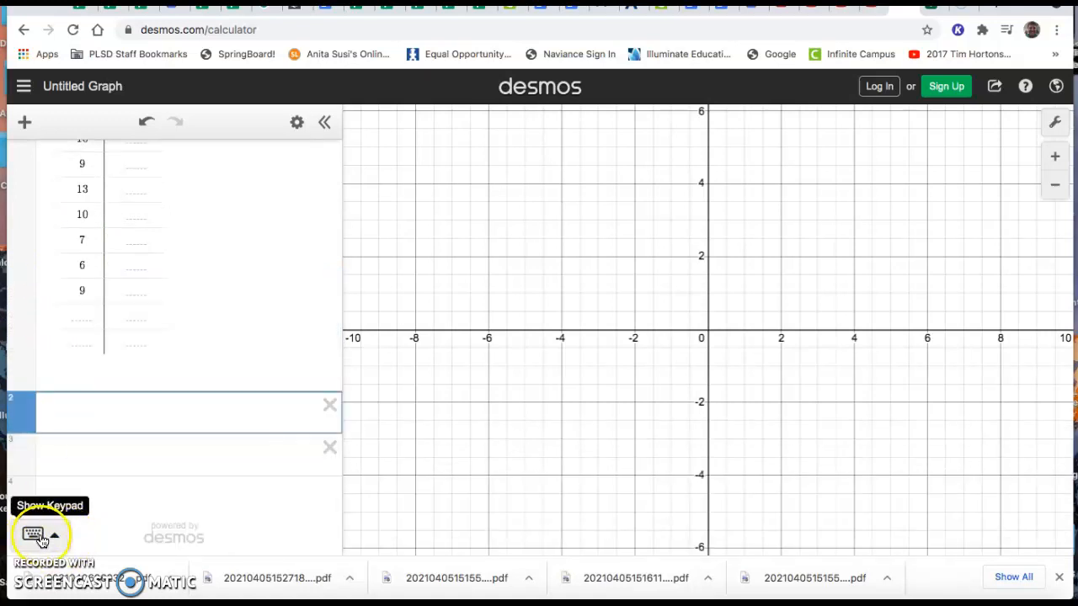
{"action": "left_click", "coordinate": [58, 535]}
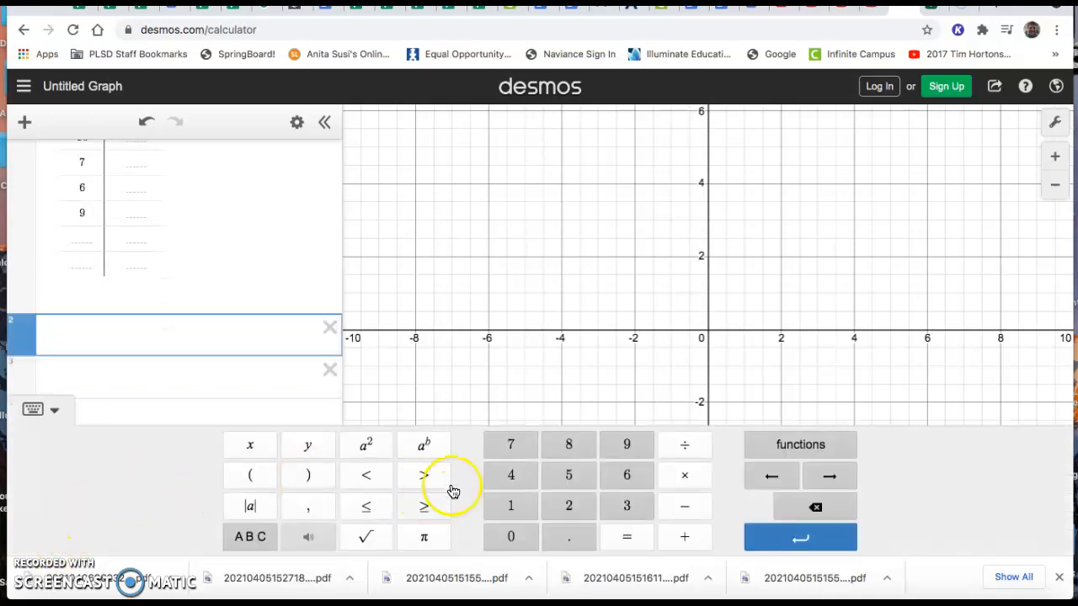
Insert the boxplot function from the distribution visualizations and use x₁ as its data set
{"action": "left_click", "coordinate": [801, 451]}
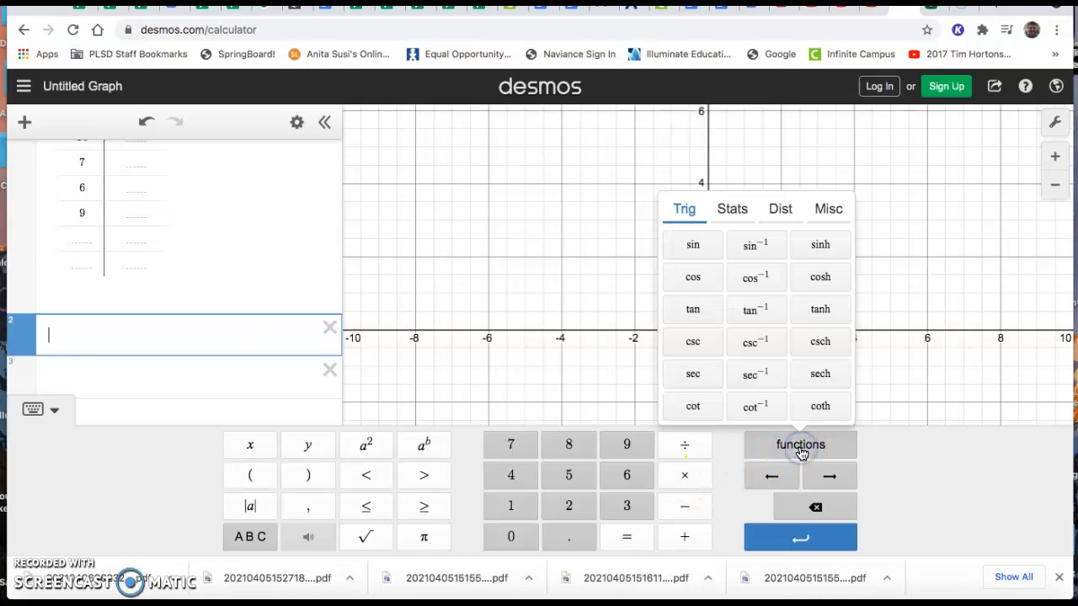
{"action": "left_click", "coordinate": [736, 210]}
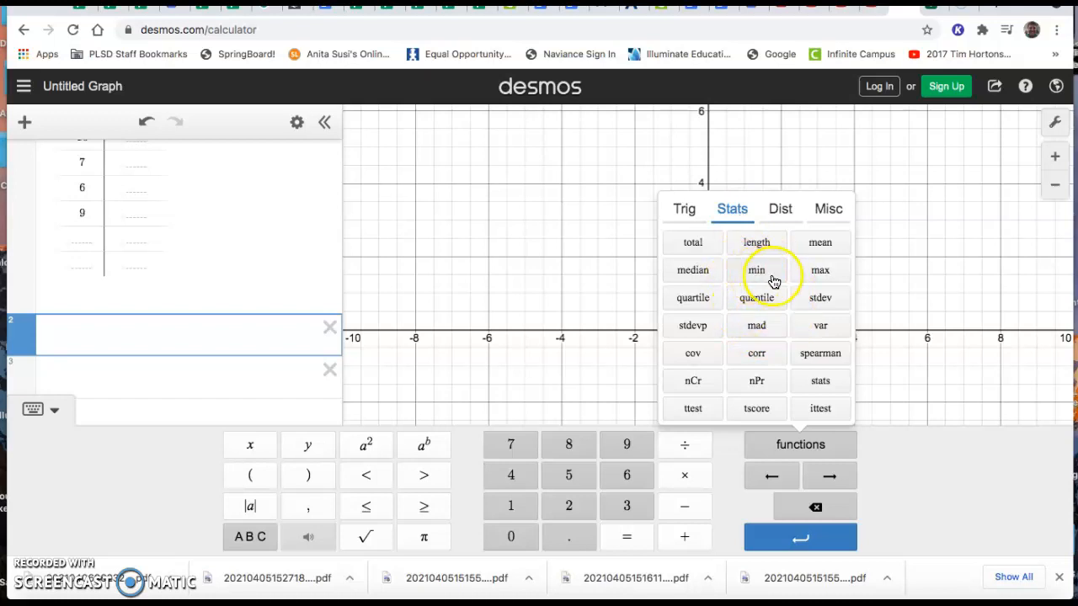
{"action": "left_click", "coordinate": [779, 216]}
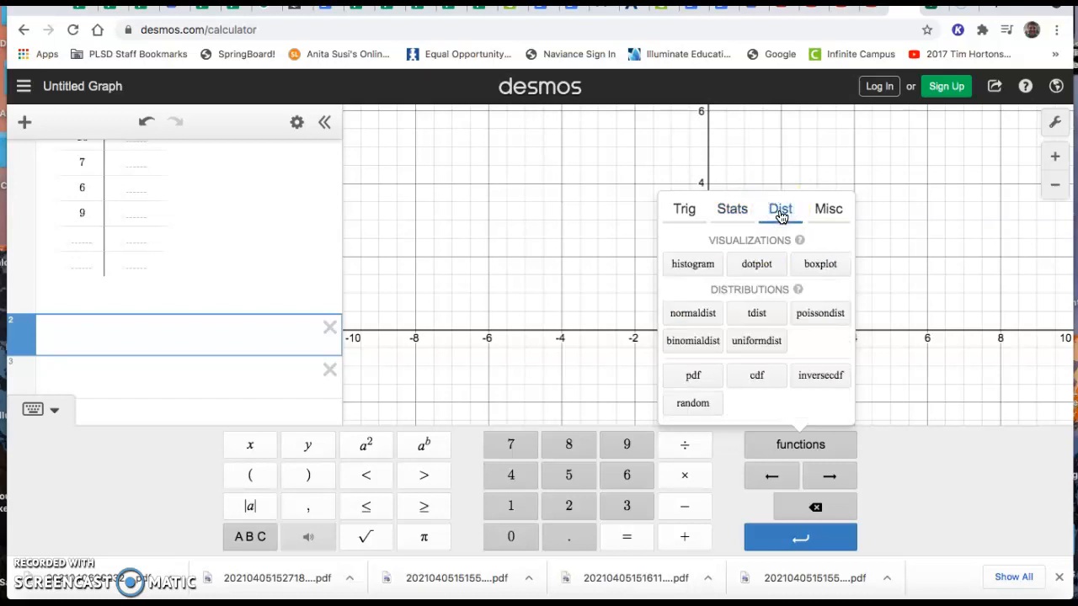
{"action": "left_click", "coordinate": [821, 267]}
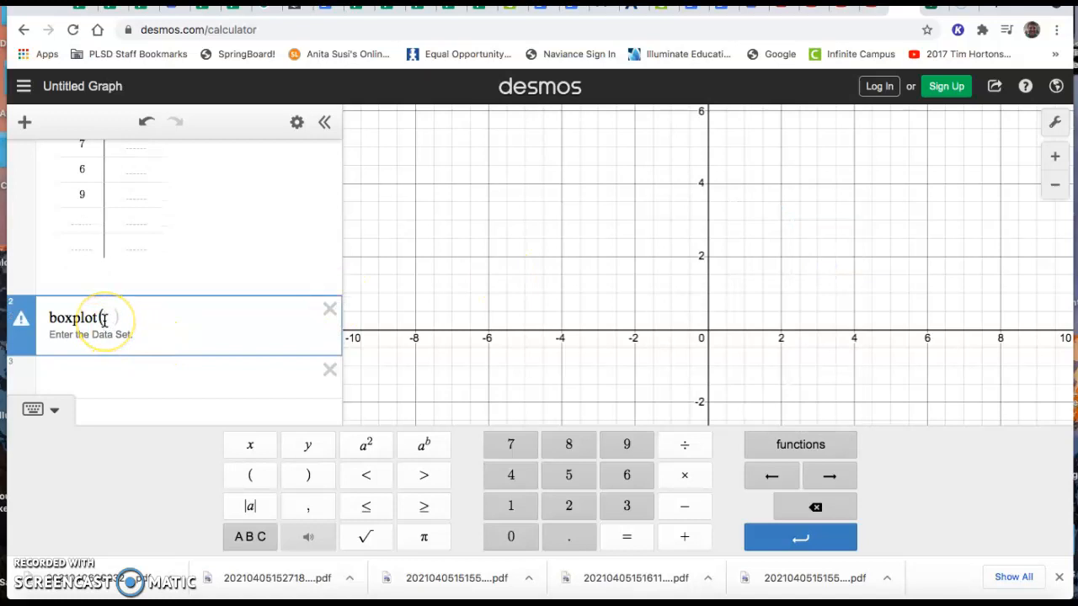
{"action": "scroll", "coordinate": [137, 265], "scroll_direction": "up", "scroll_amount": 5}
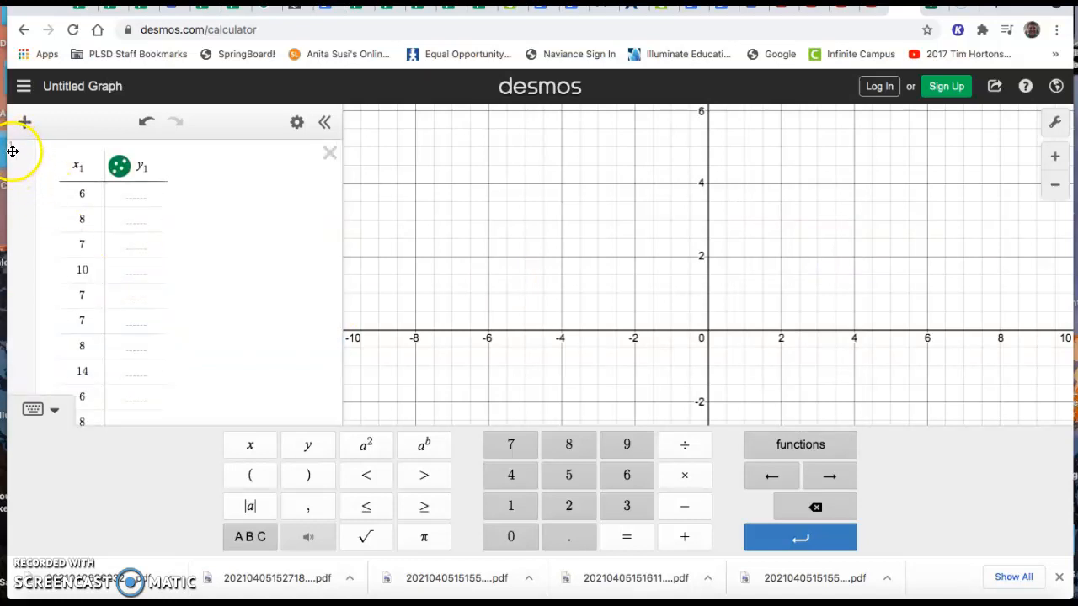
{"action": "scroll", "coordinate": [169, 282], "scroll_direction": "down", "scroll_amount": 5}
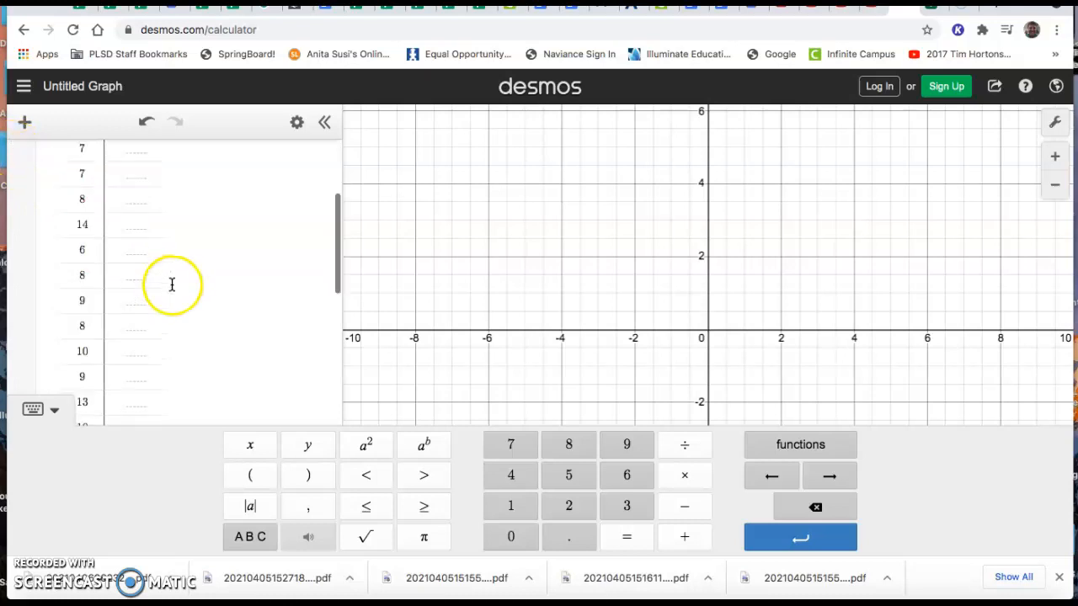
{"action": "type", "text": "xplot(x"}
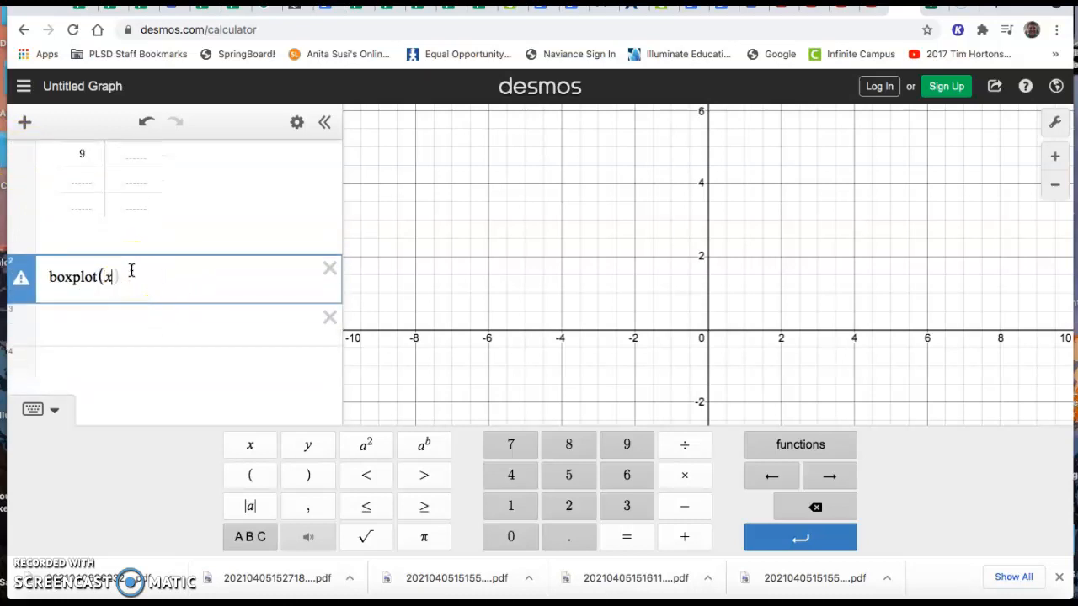
{"action": "type", "text": "1"}
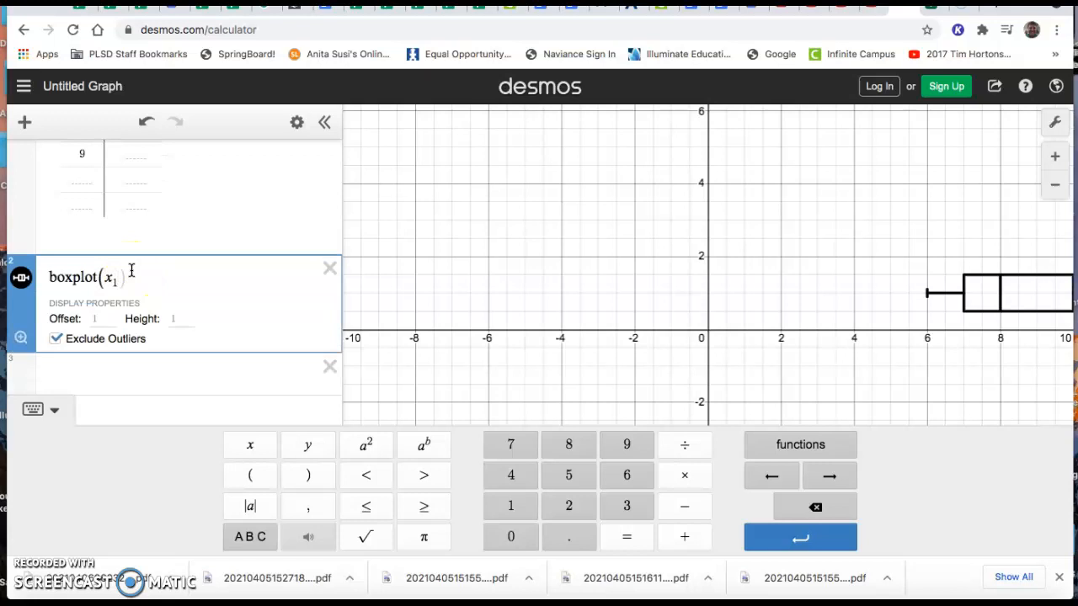
Bring the whole box plot into view on the graph
{"action": "left_click_drag", "start_coordinate": [876, 250], "coordinate": [1047, 260]}
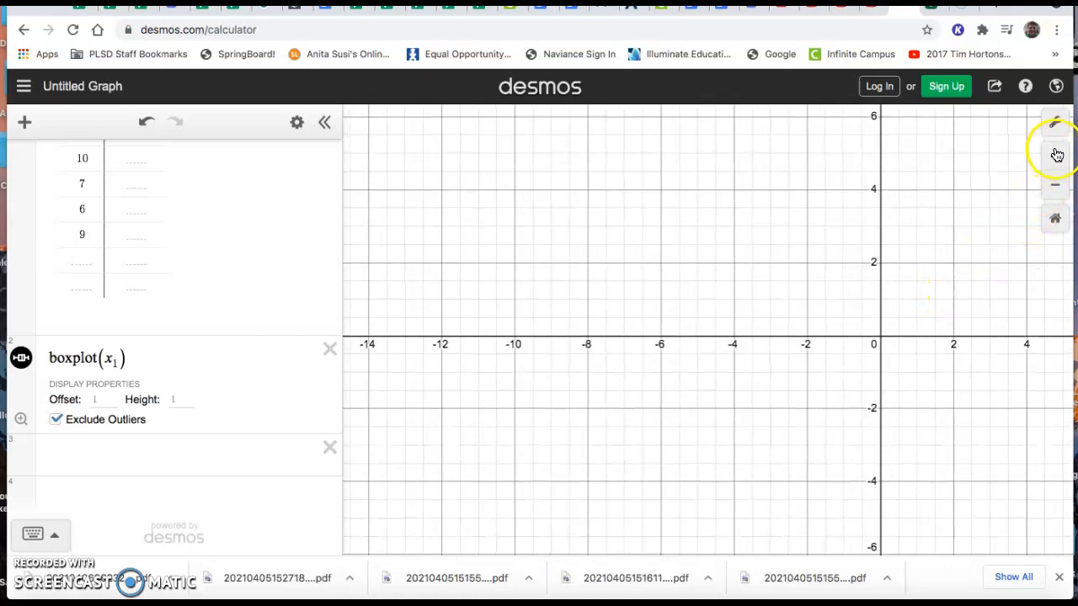
{"action": "left_click", "coordinate": [1056, 185]}
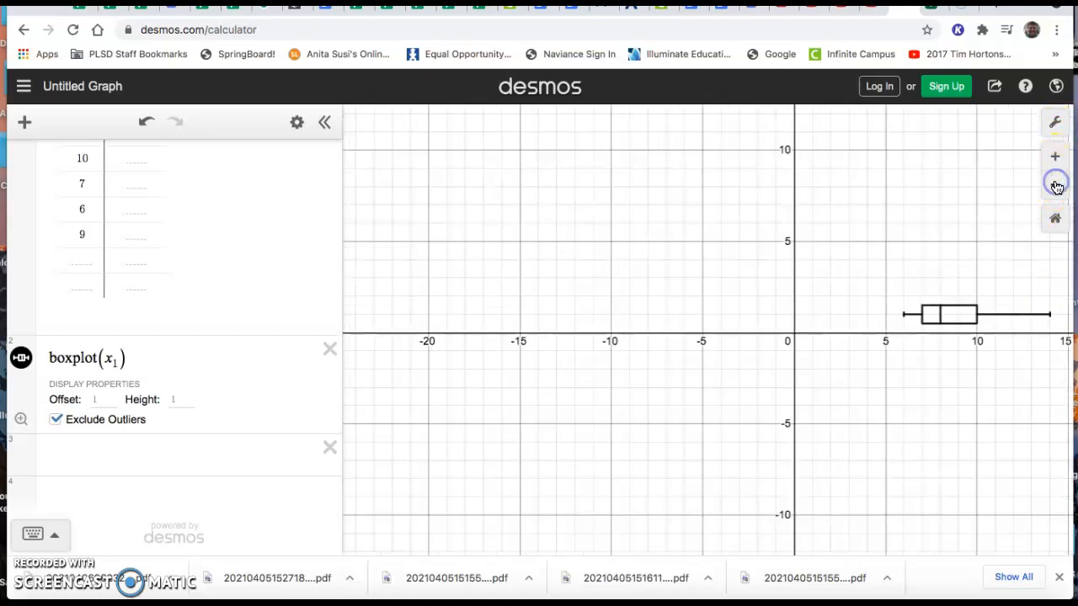
{"action": "left_click", "coordinate": [1054, 156]}
{"action": "left_click_drag", "start_coordinate": [999, 233], "coordinate": [625, 272]}
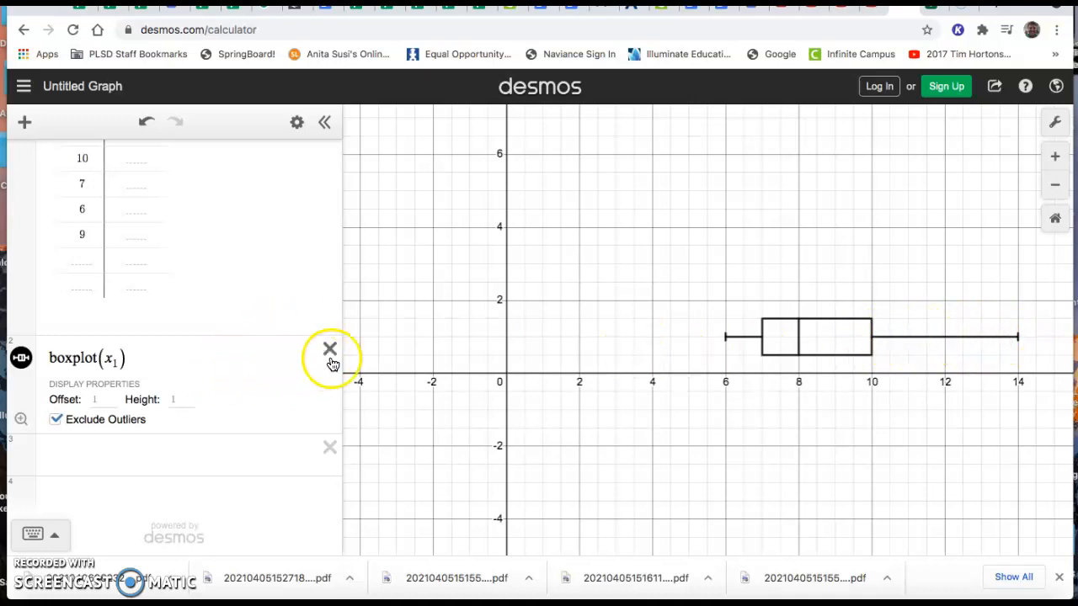
Hide the box plot of x₁ from the graph while keeping its expression
{"action": "left_click", "coordinate": [23, 360]}
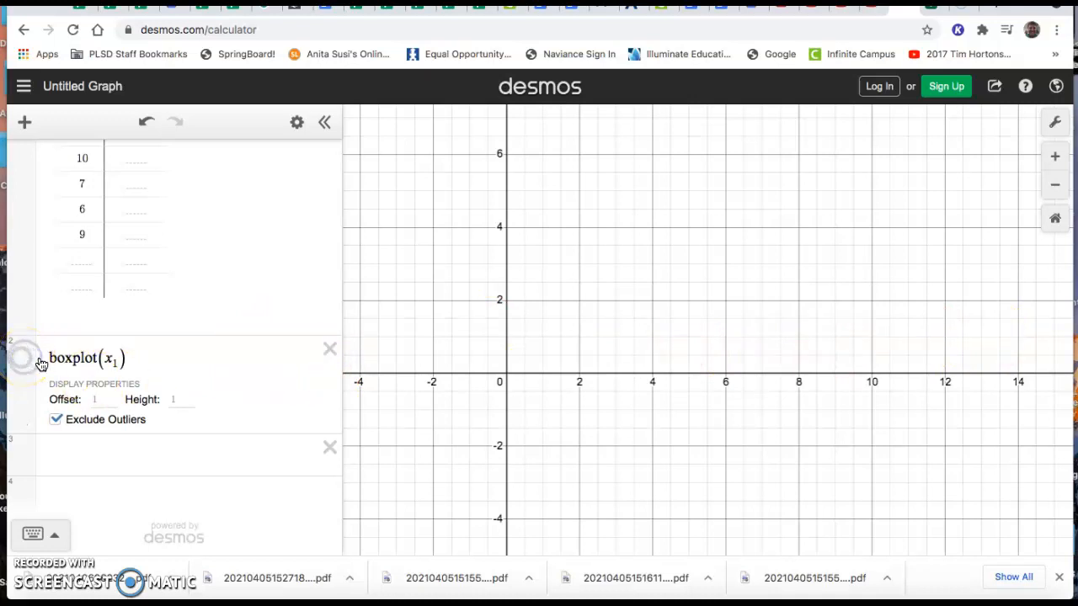
{"action": "scroll", "coordinate": [128, 197], "scroll_direction": "up", "scroll_amount": 3}
{"action": "scroll", "coordinate": [92, 265], "scroll_direction": "up", "scroll_amount": 2}
{"action": "scroll", "coordinate": [101, 264], "scroll_direction": "down", "scroll_amount": 5}
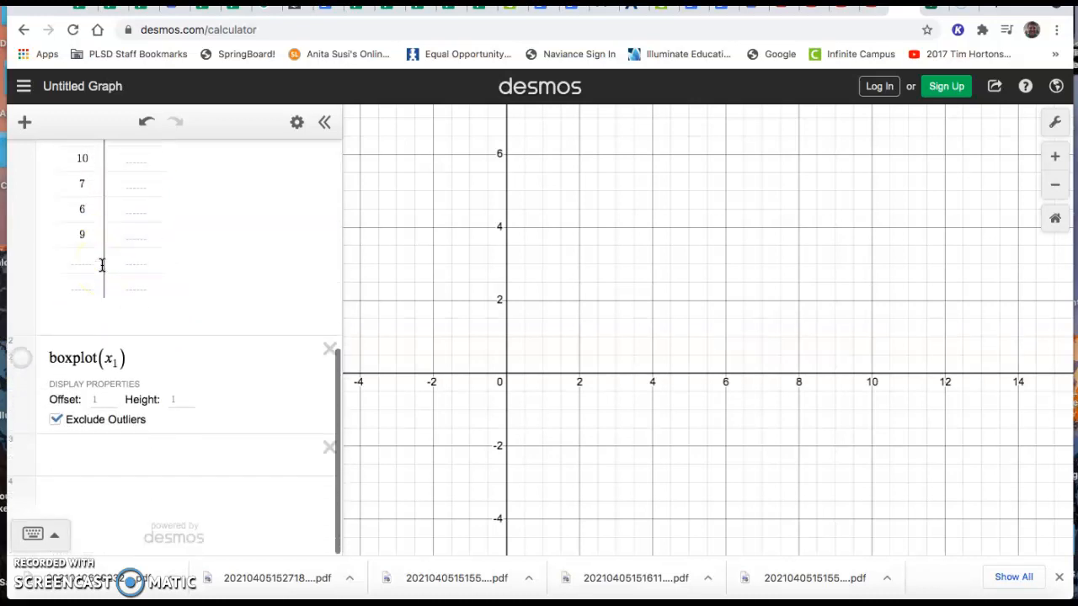
Add a dot plot of the table data as dotplot(x₁) in the third expression and center it on the graph
{"action": "left_click", "coordinate": [60, 451]}
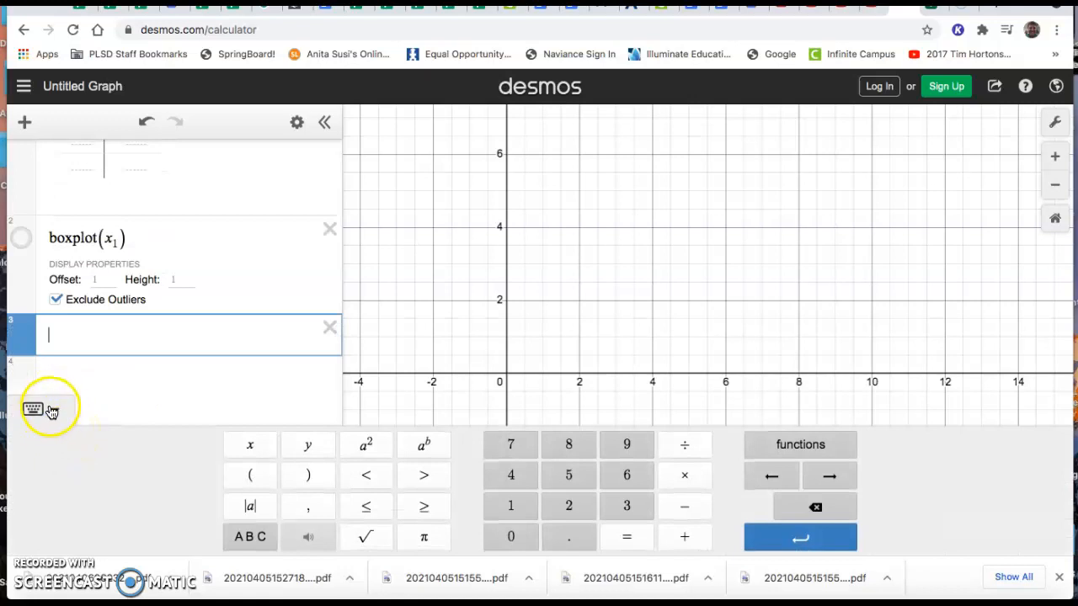
{"action": "left_click", "coordinate": [54, 410]}
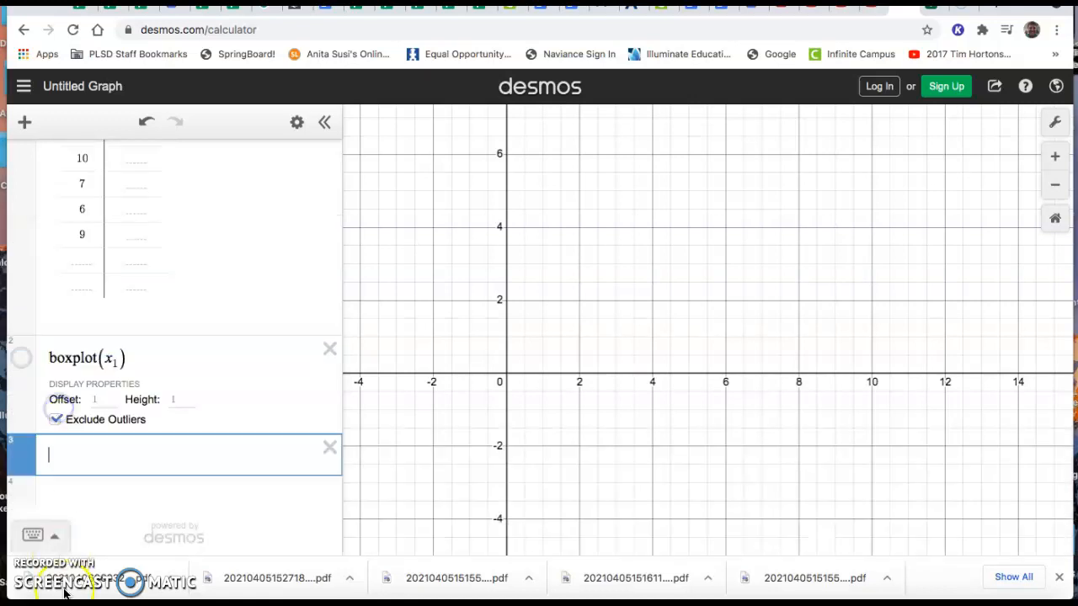
{"action": "left_click", "coordinate": [57, 538]}
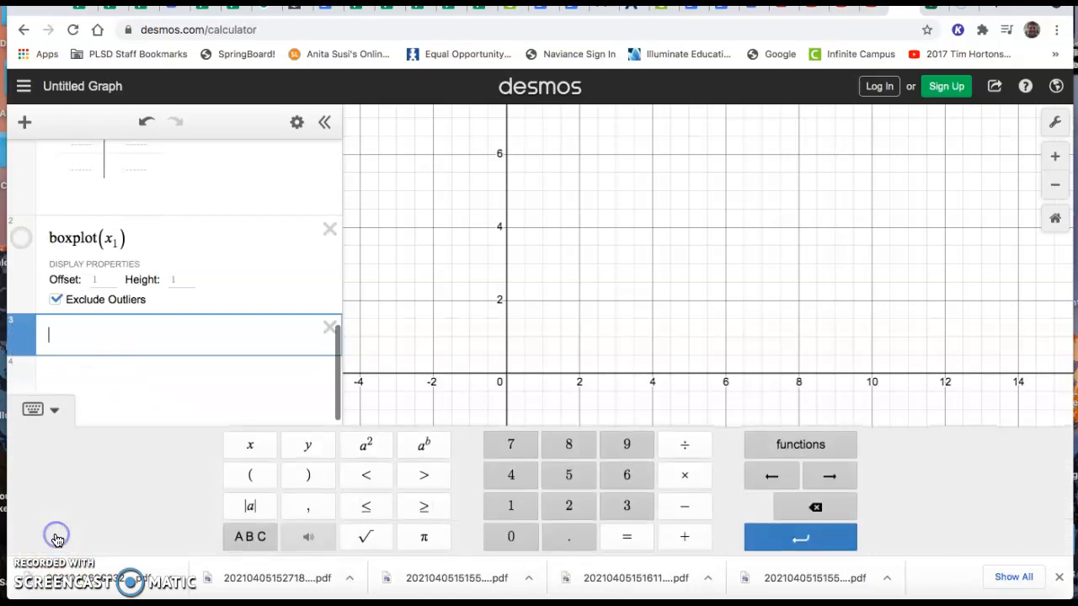
{"action": "left_click", "coordinate": [800, 447]}
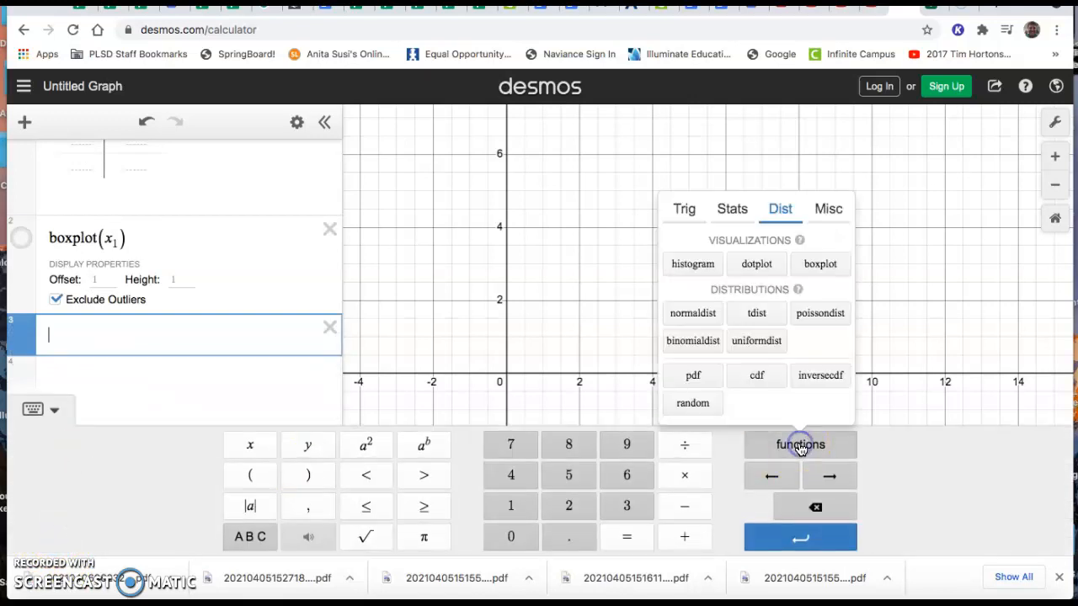
{"action": "left_click", "coordinate": [757, 266]}
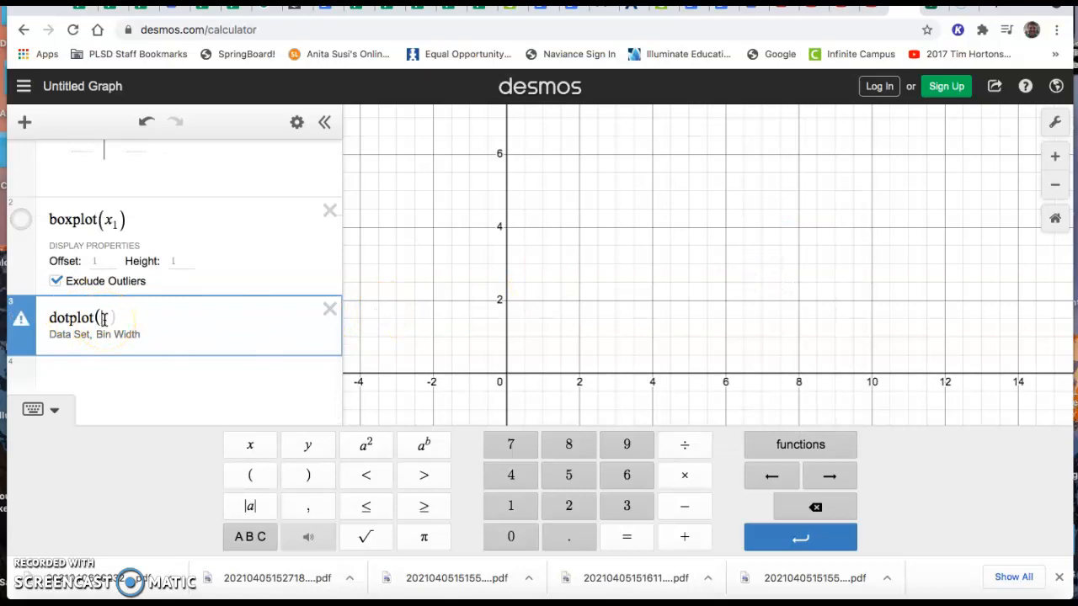
{"action": "type", "text": "x_1"}
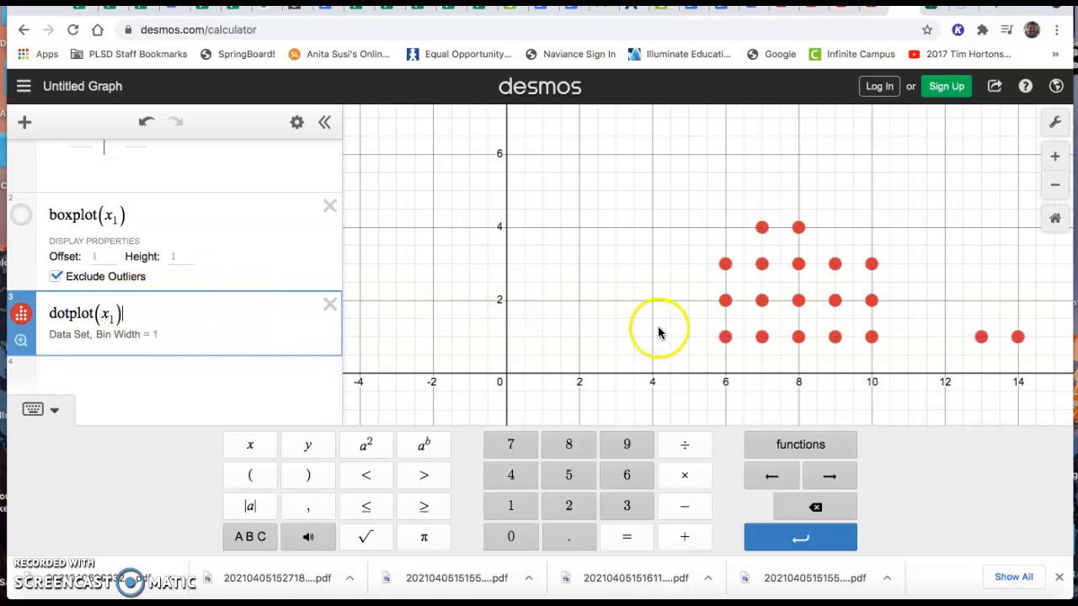
{"action": "left_click_drag", "start_coordinate": [632, 308], "coordinate": [506, 295]}
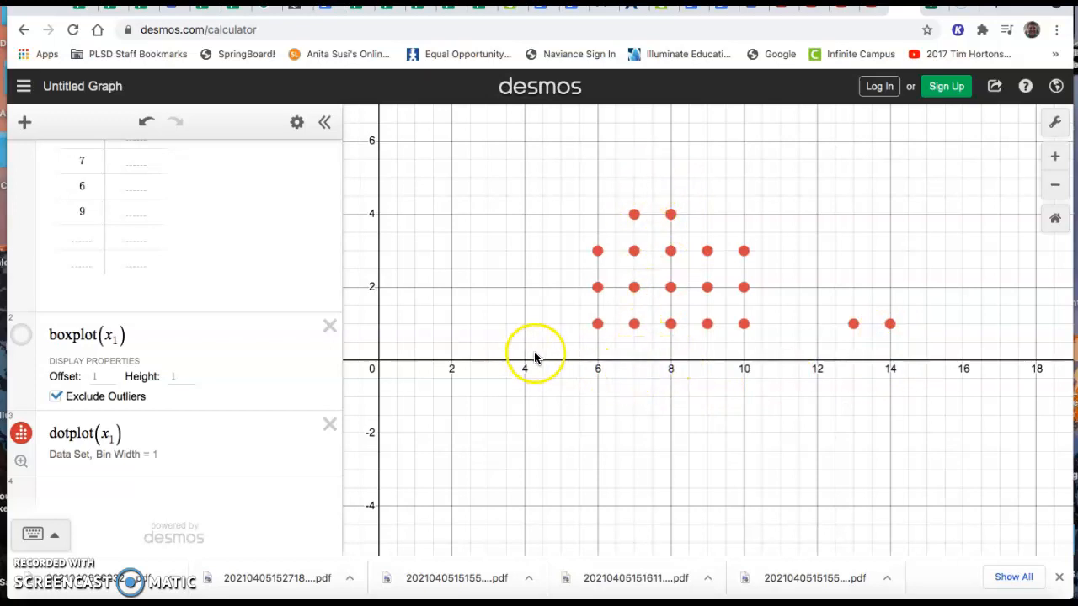
{"action": "left_click_drag", "start_coordinate": [491, 409], "coordinate": [559, 417]}
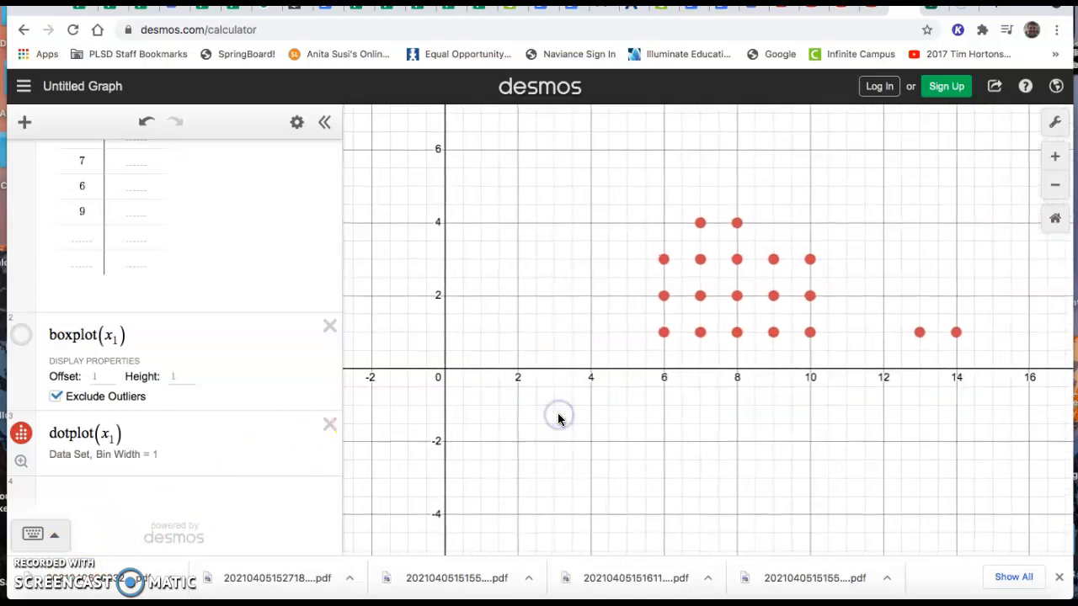